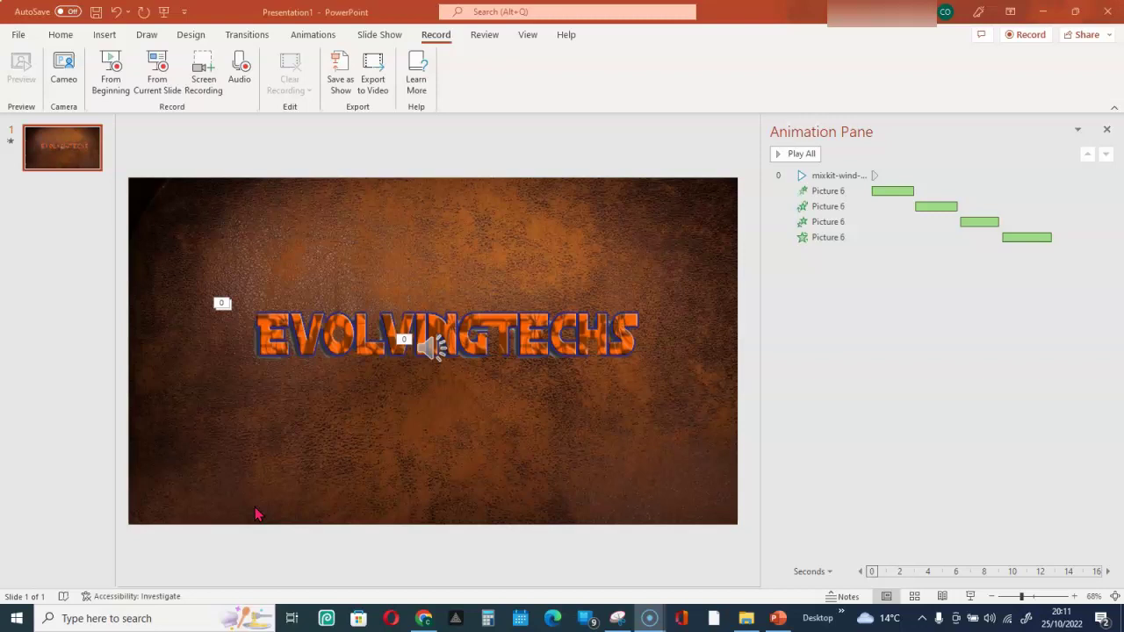
Play all the slide's animations together with the wind audio to preview the current intro.
click(173, 544)
click(801, 156)
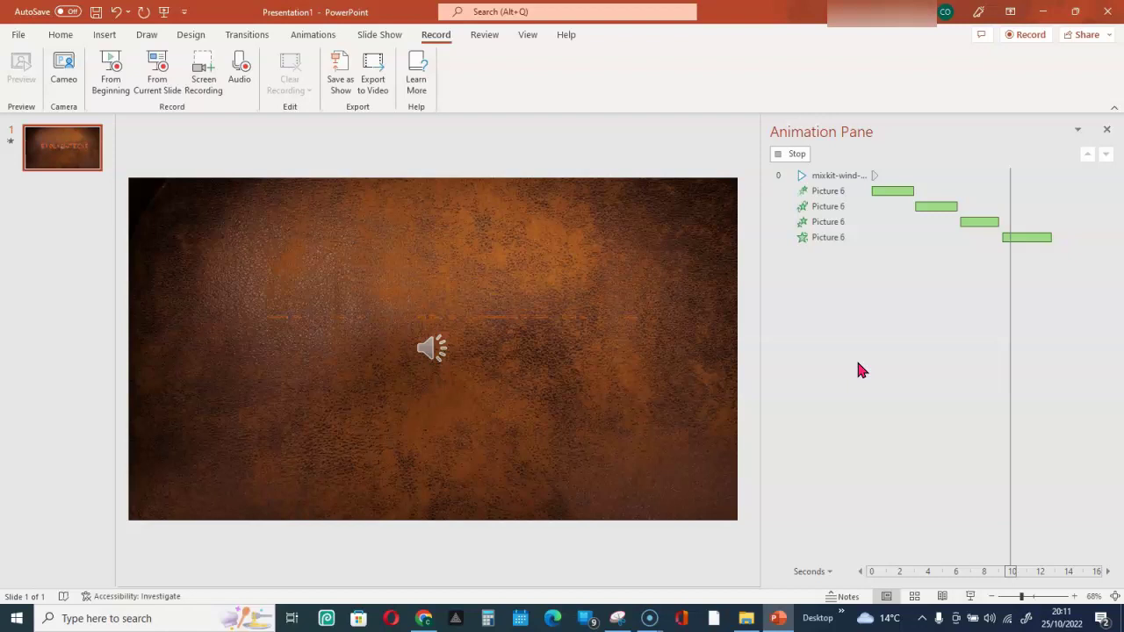
click(837, 445)
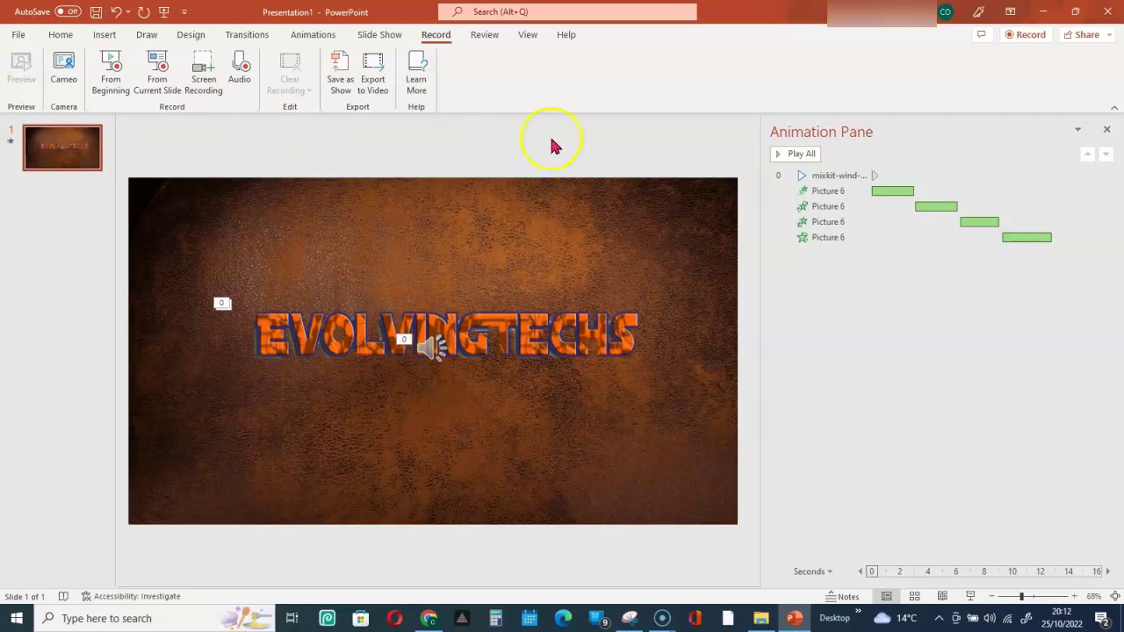
Remove the mixkit-wind audio entry from the slide's animation sequence.
right_click(839, 179)
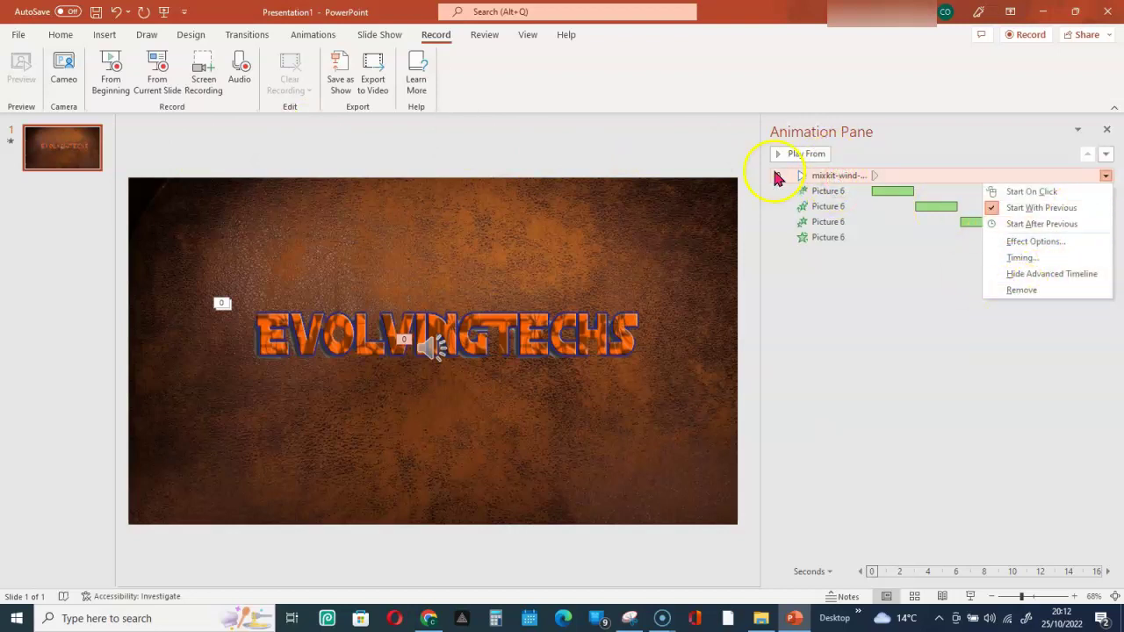
click(1023, 291)
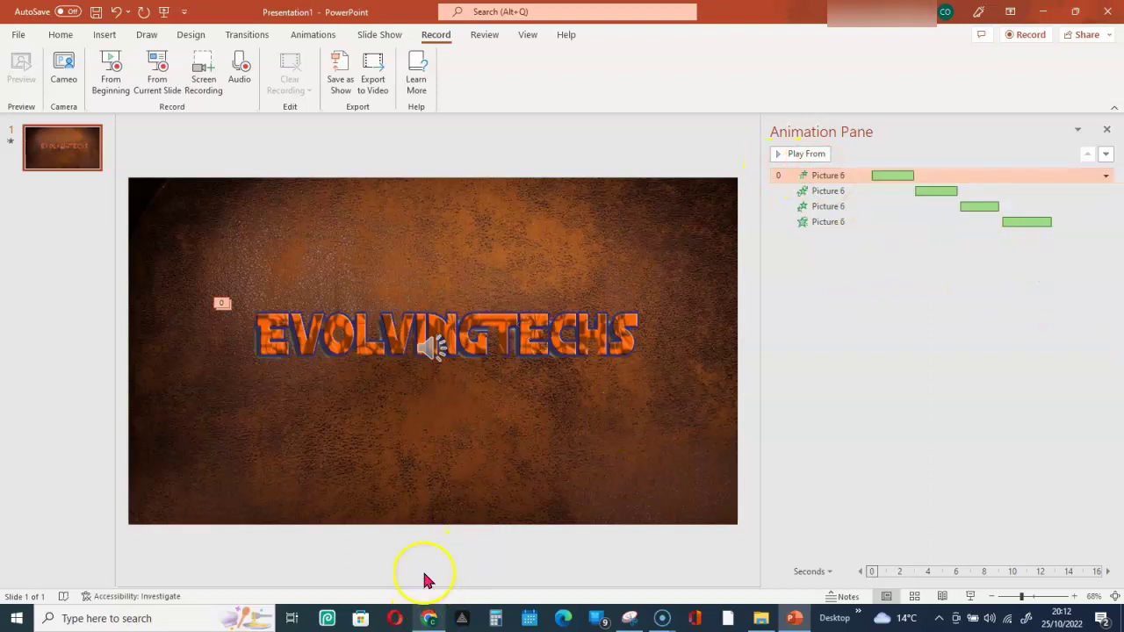
Switch to CloudConvert in Chrome, convert mixkit-wind-cold-interior-1172.wav to WMA, and save the result in the WORK IN PROGRESS BANNERS folder.
click(429, 618)
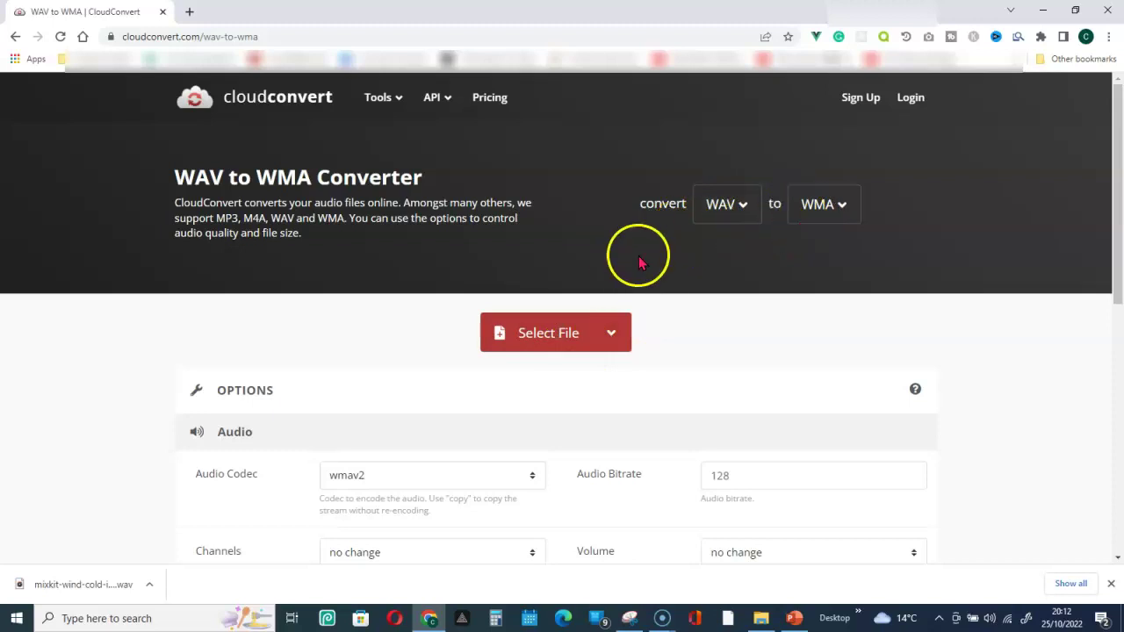
click(556, 342)
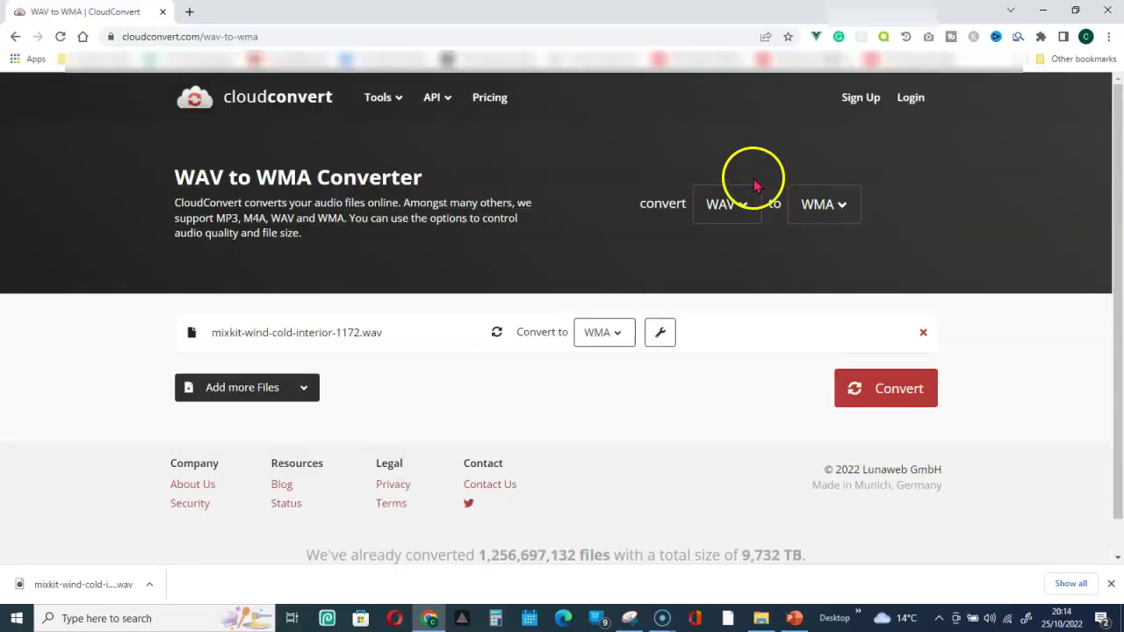
click(897, 396)
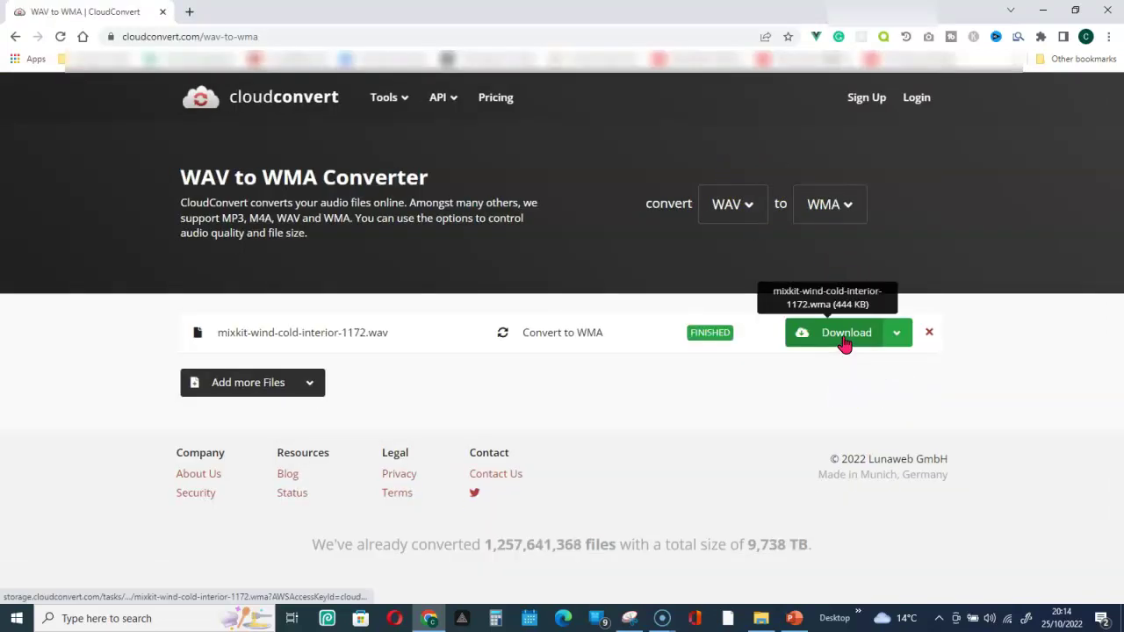
click(840, 341)
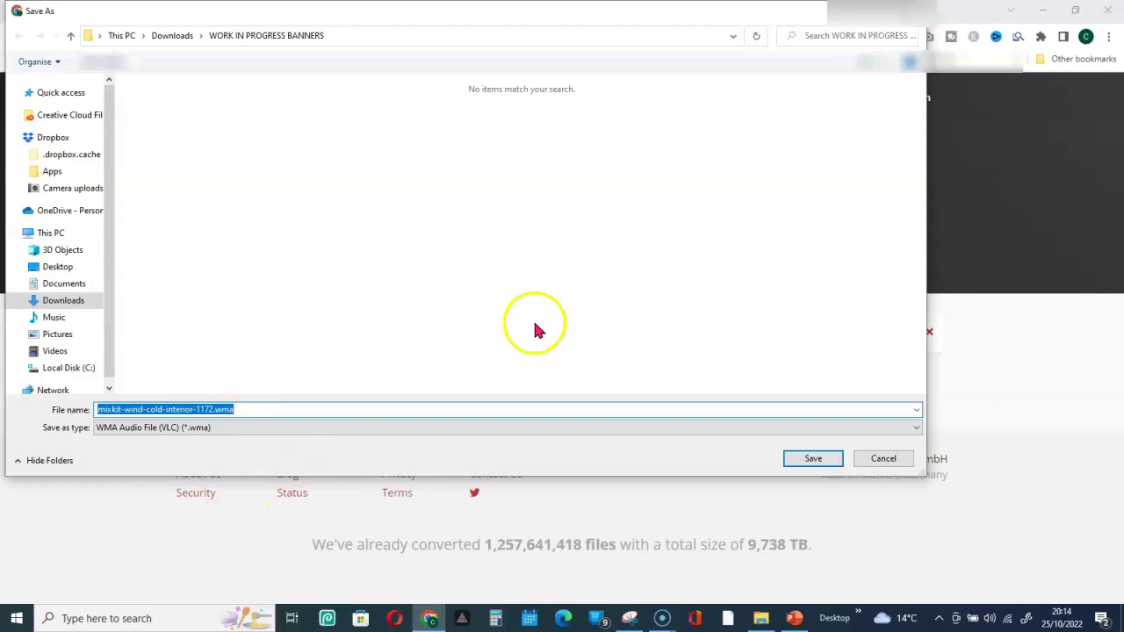
click(813, 460)
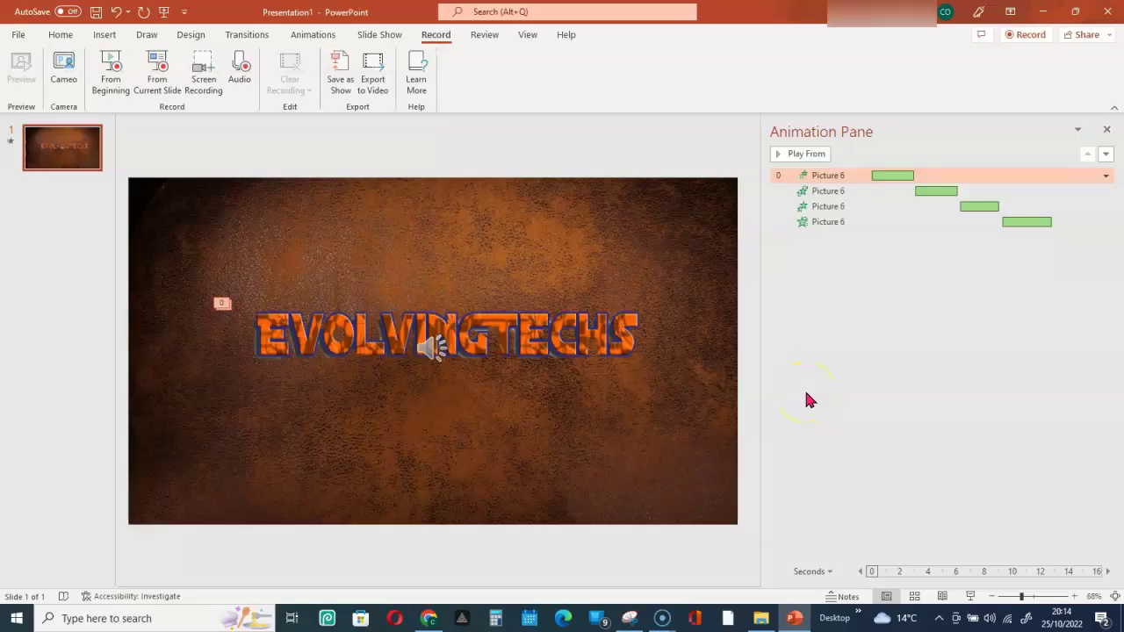
In PowerPoint, insert the converted mixkit-wind-cold-interior-1172.wma file from the WORK IN PROGRESS BANNERS folder as audio on the slide.
click(108, 37)
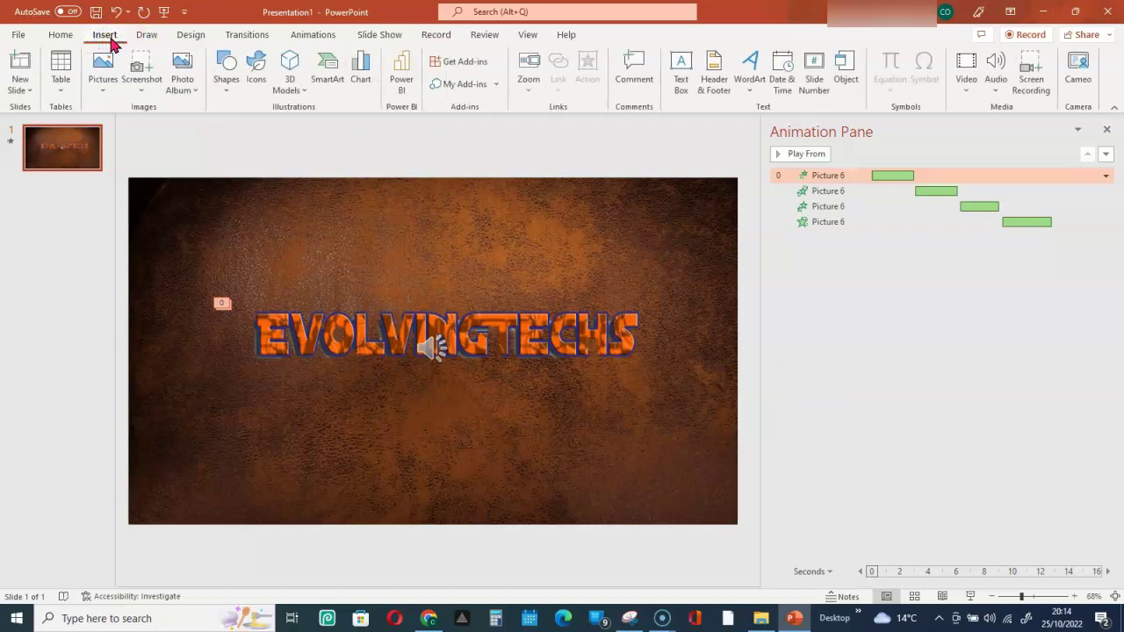
click(999, 83)
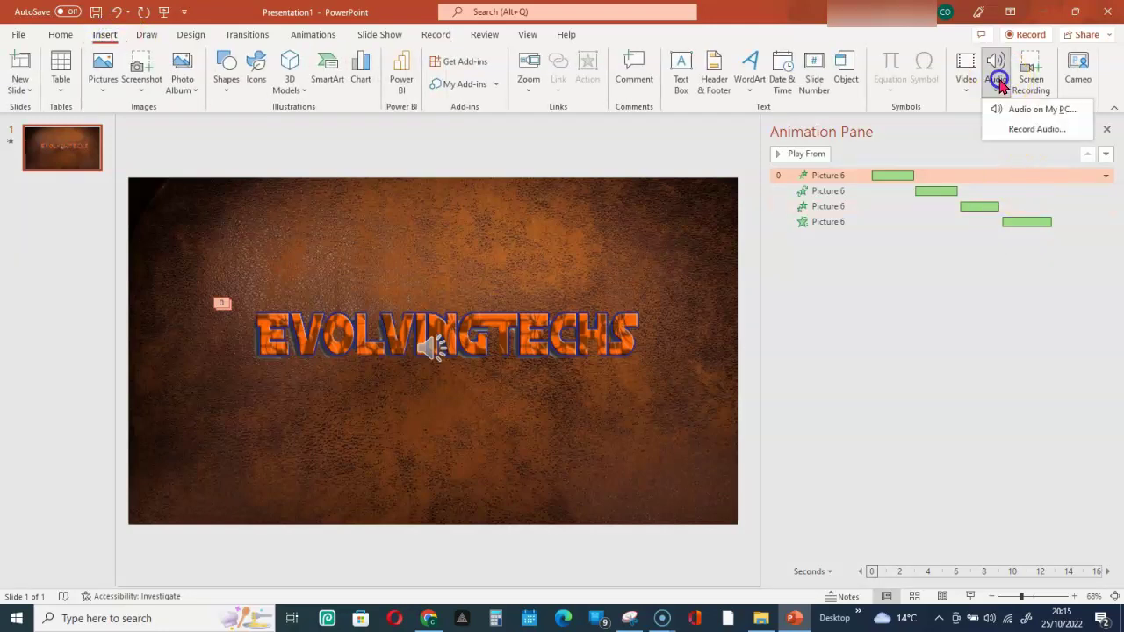
click(1021, 117)
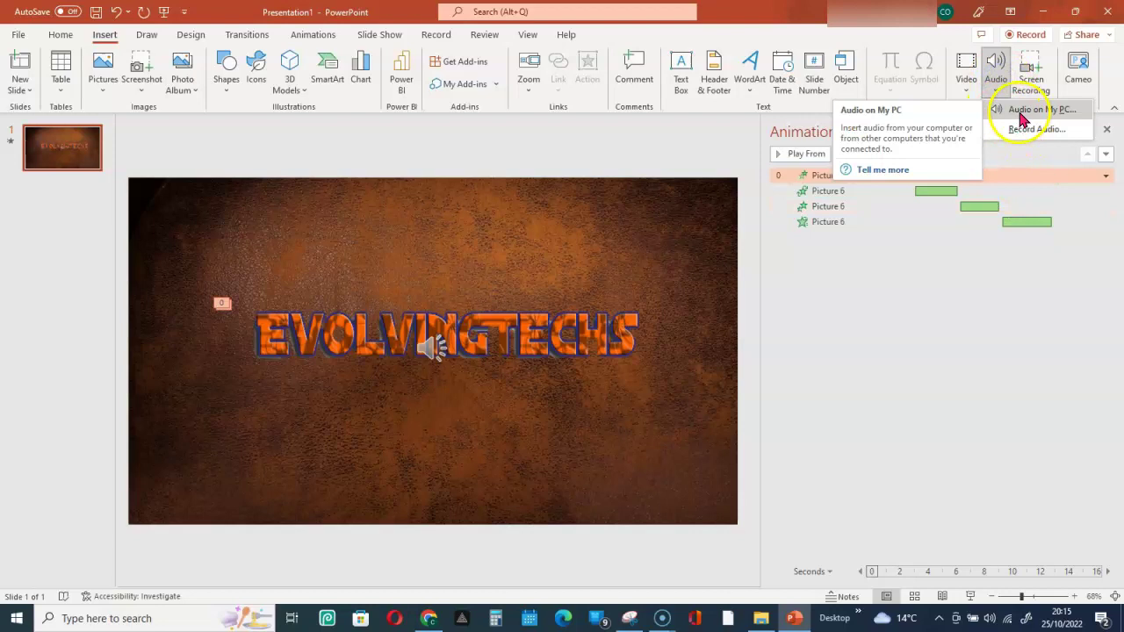
click(1022, 114)
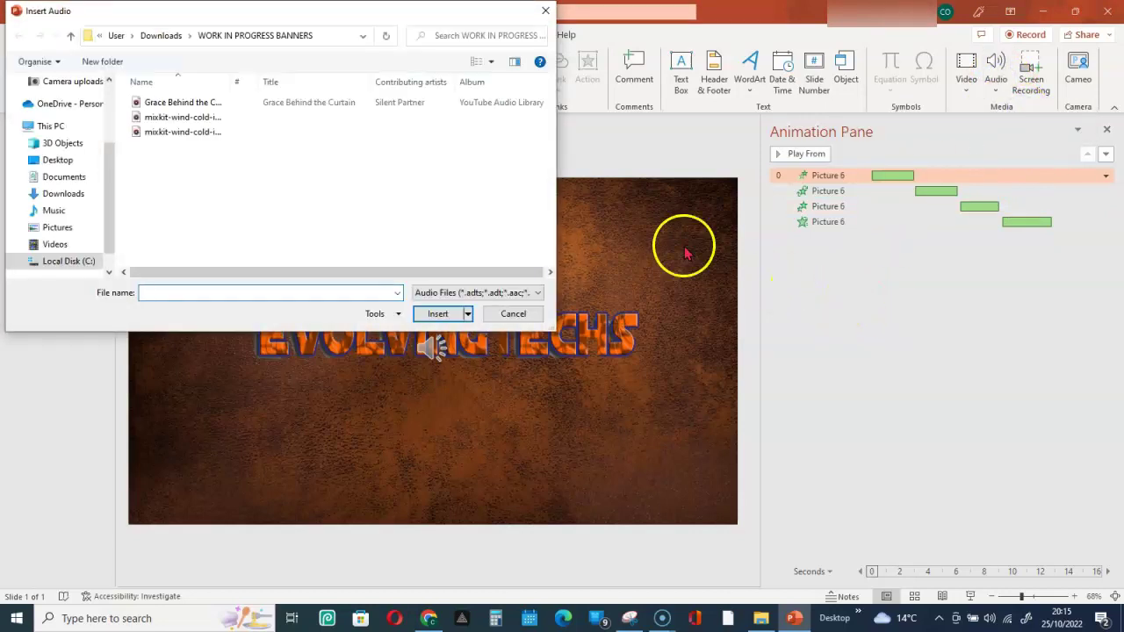
click(208, 122)
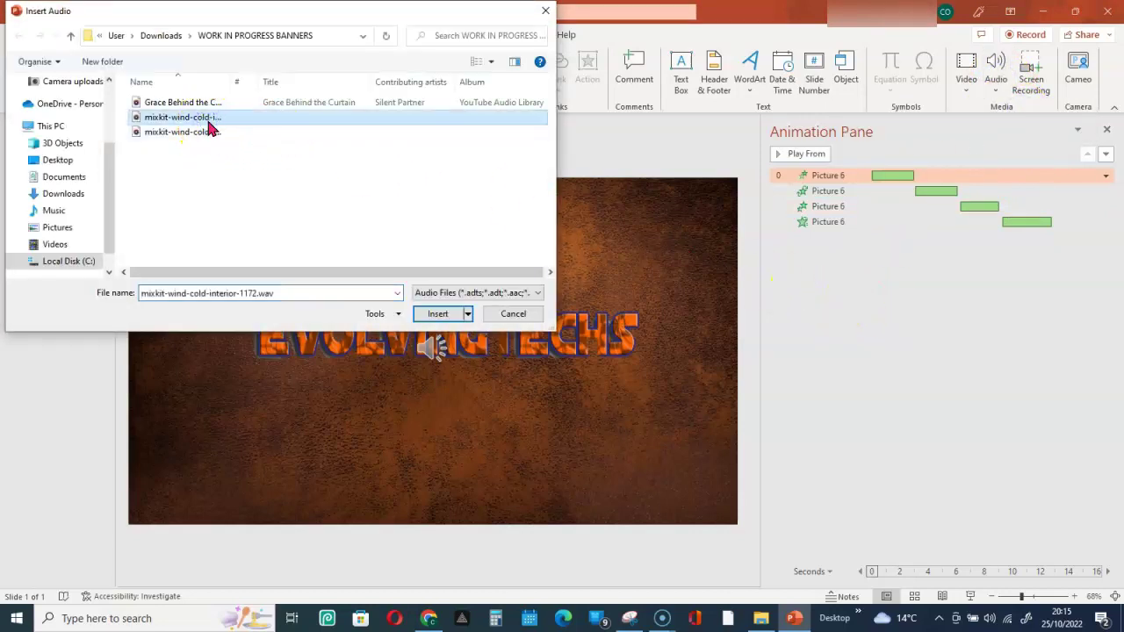
click(210, 132)
click(437, 314)
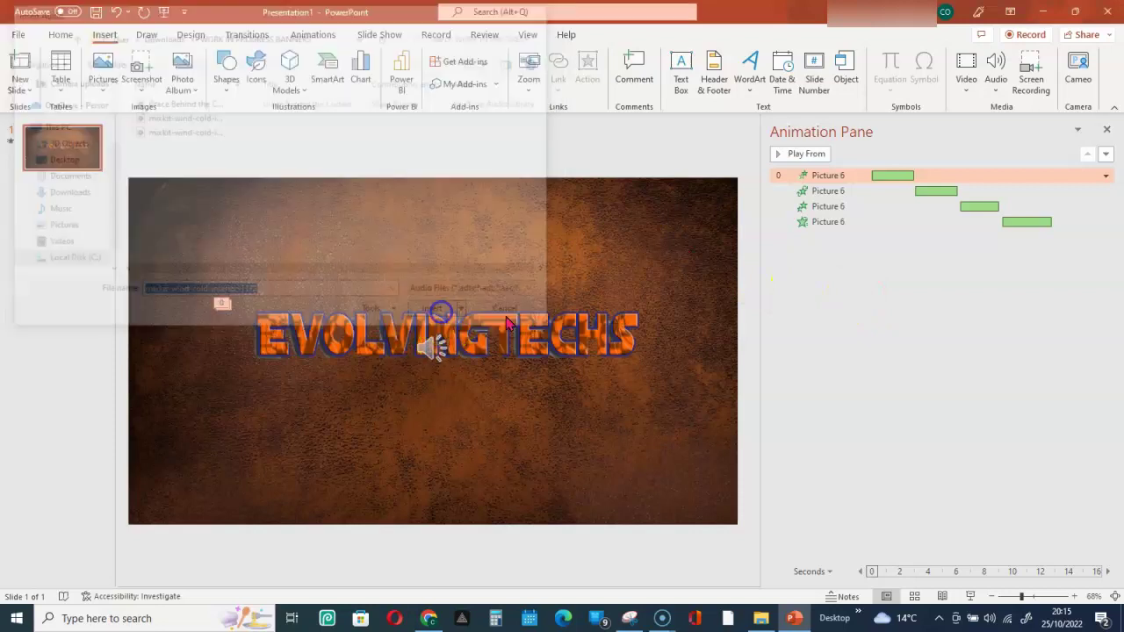
click(860, 335)
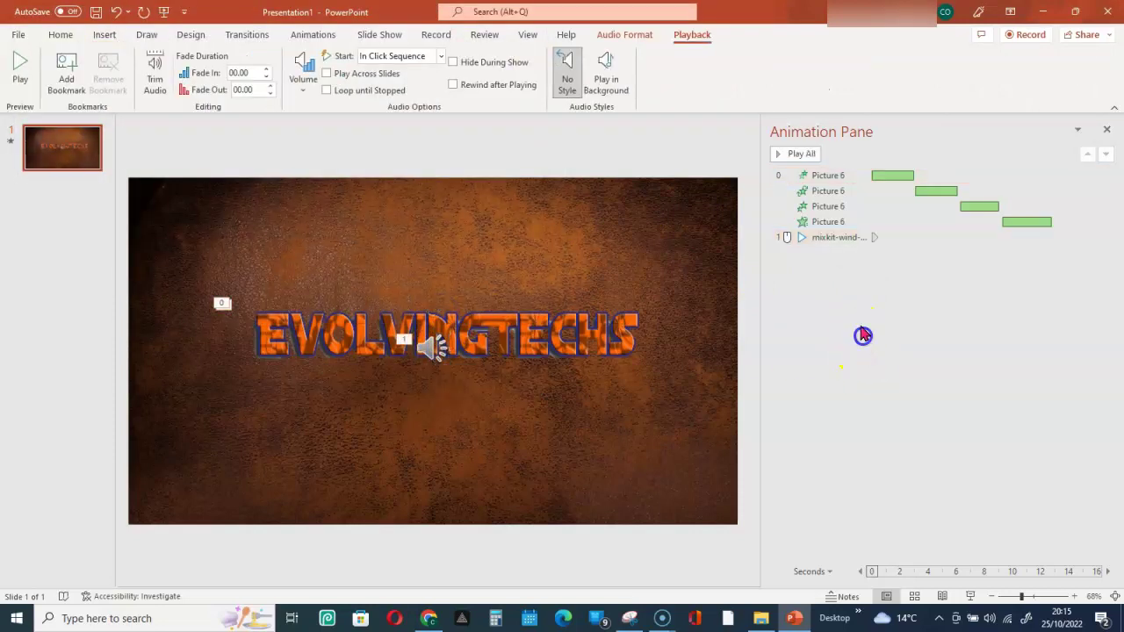
Move the wind audio ahead of the four Picture 6 effects in the animation order, and preview the sequence.
drag(852, 241, 843, 173)
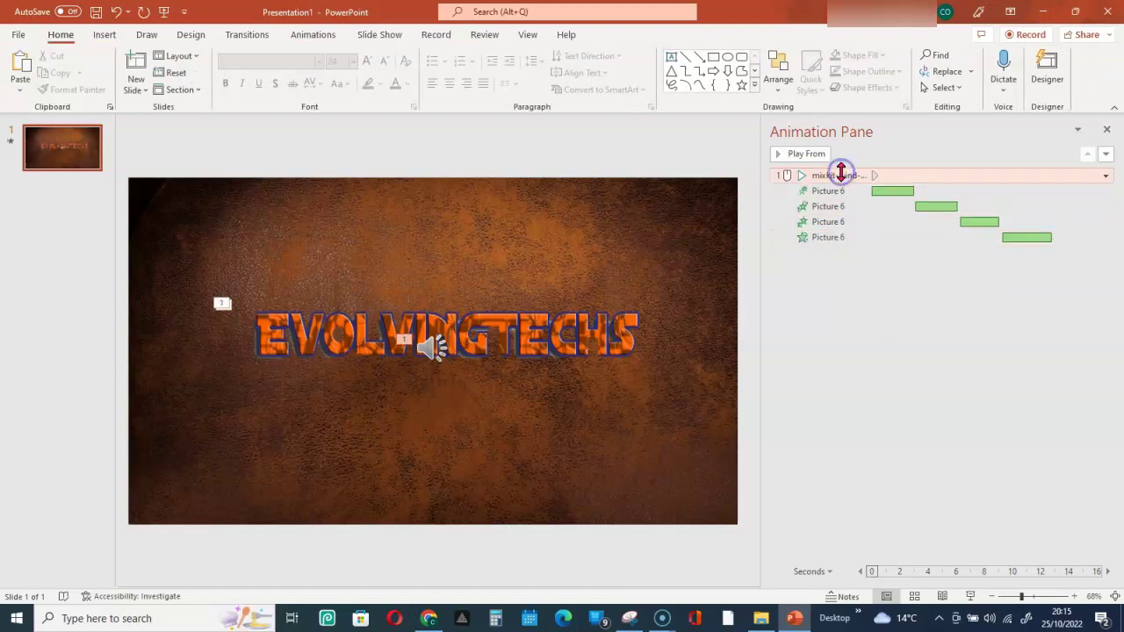
click(801, 154)
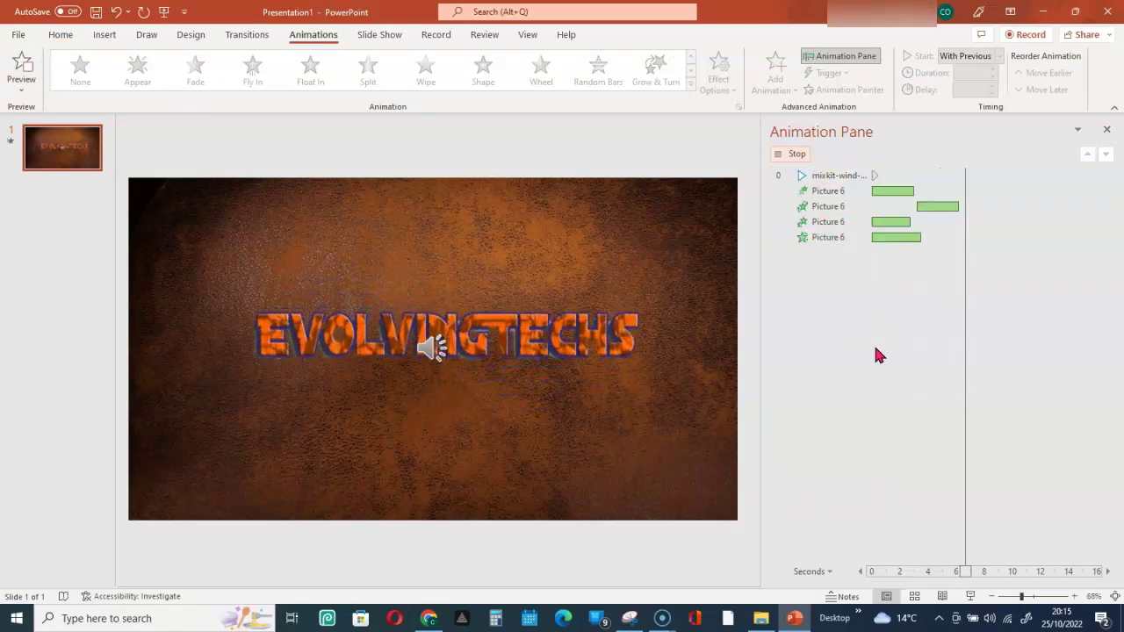
click(793, 154)
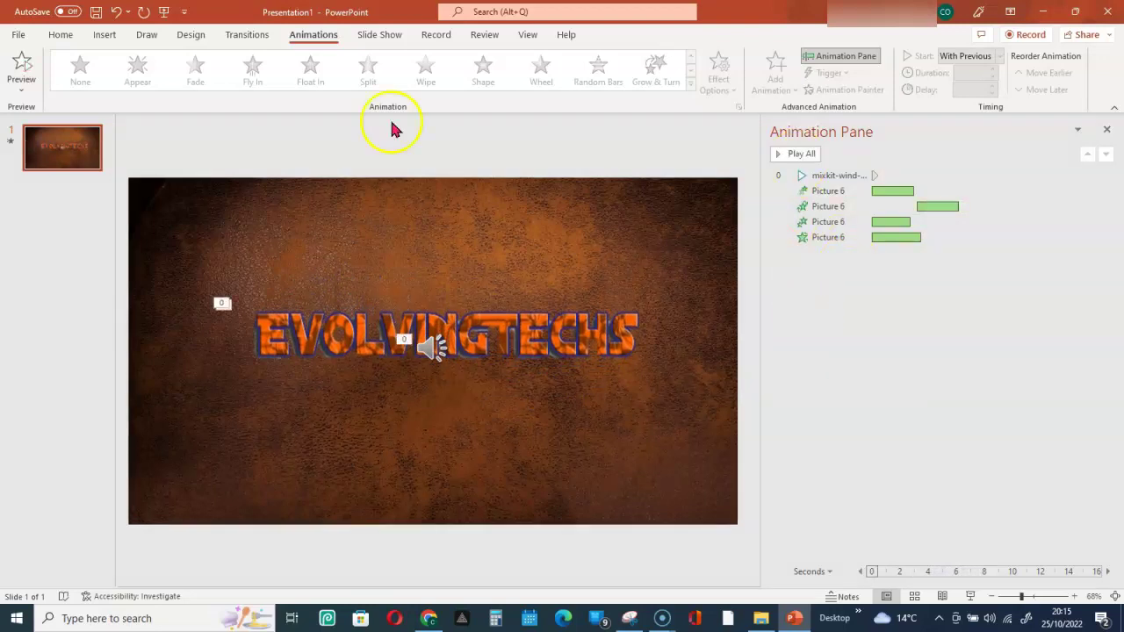
Start exporting the presentation as a video in Full HD (1080p) quality with 5 seconds per slide.
click(18, 35)
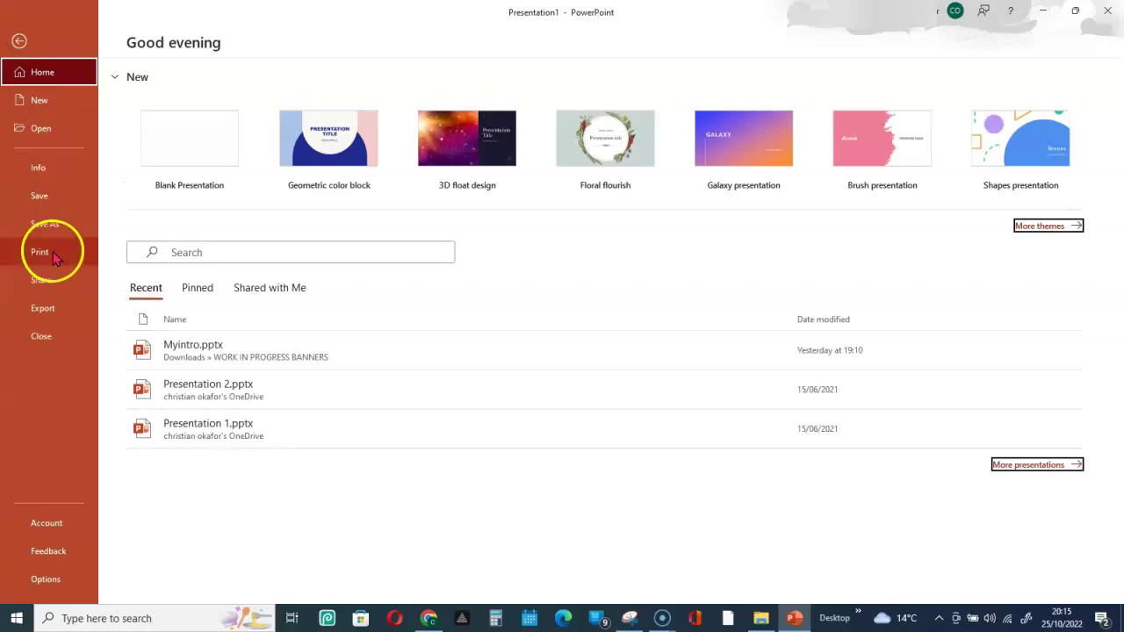
click(45, 308)
click(197, 146)
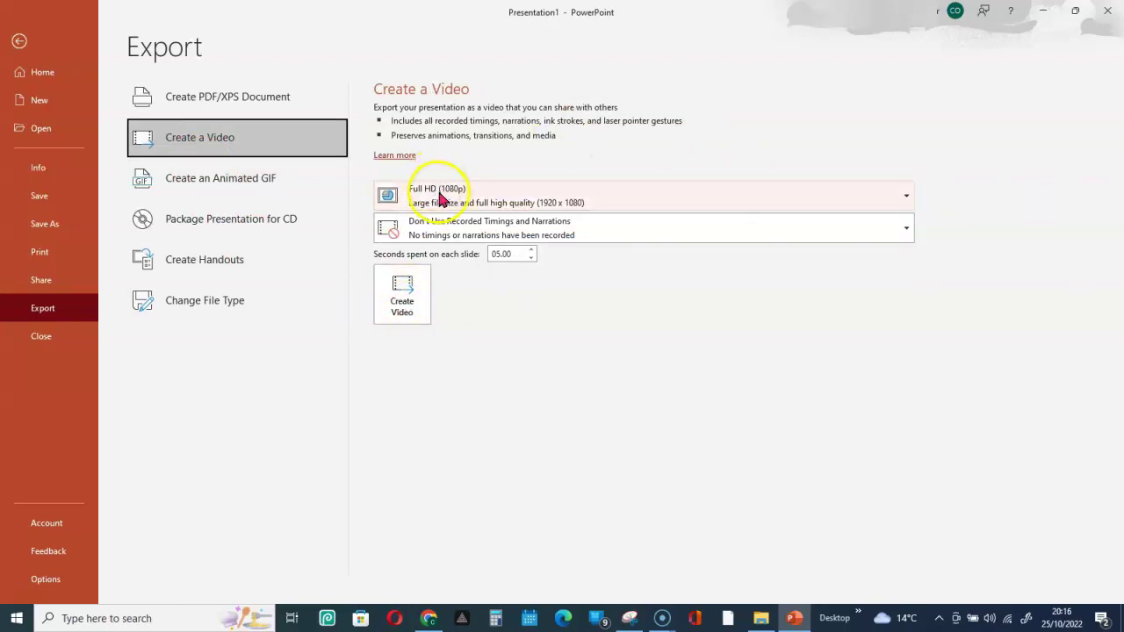
click(905, 201)
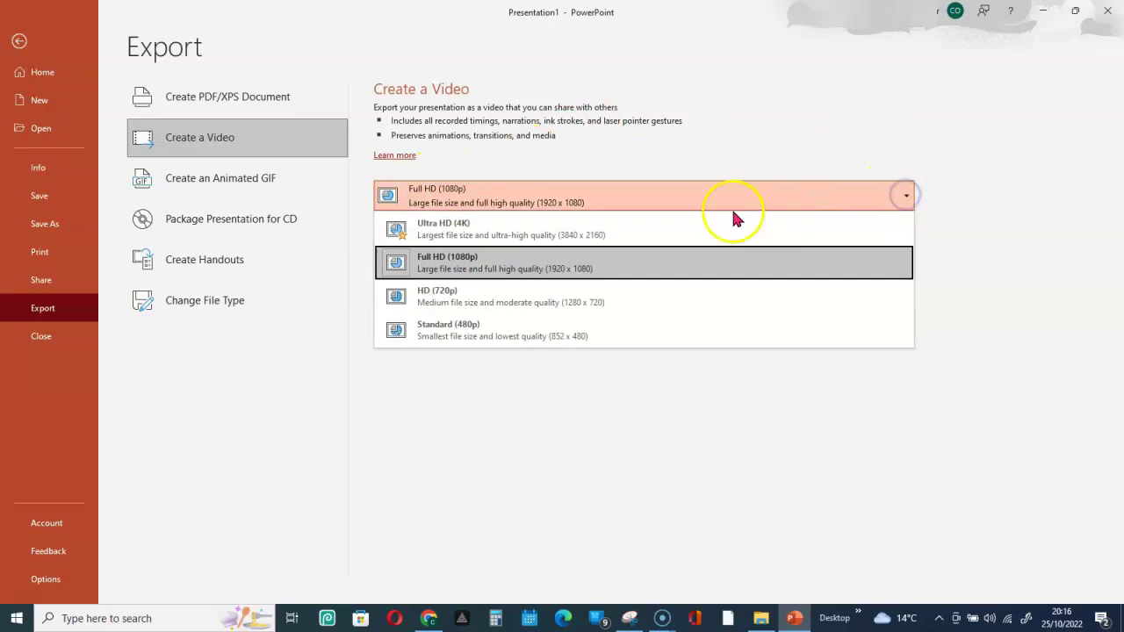
click(506, 275)
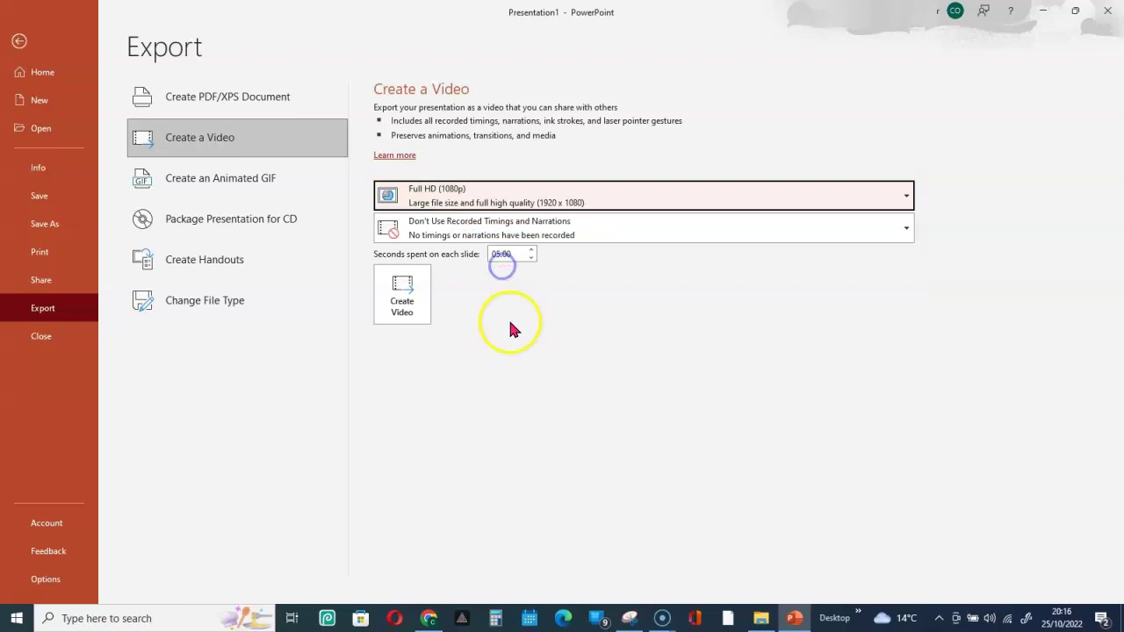
click(425, 316)
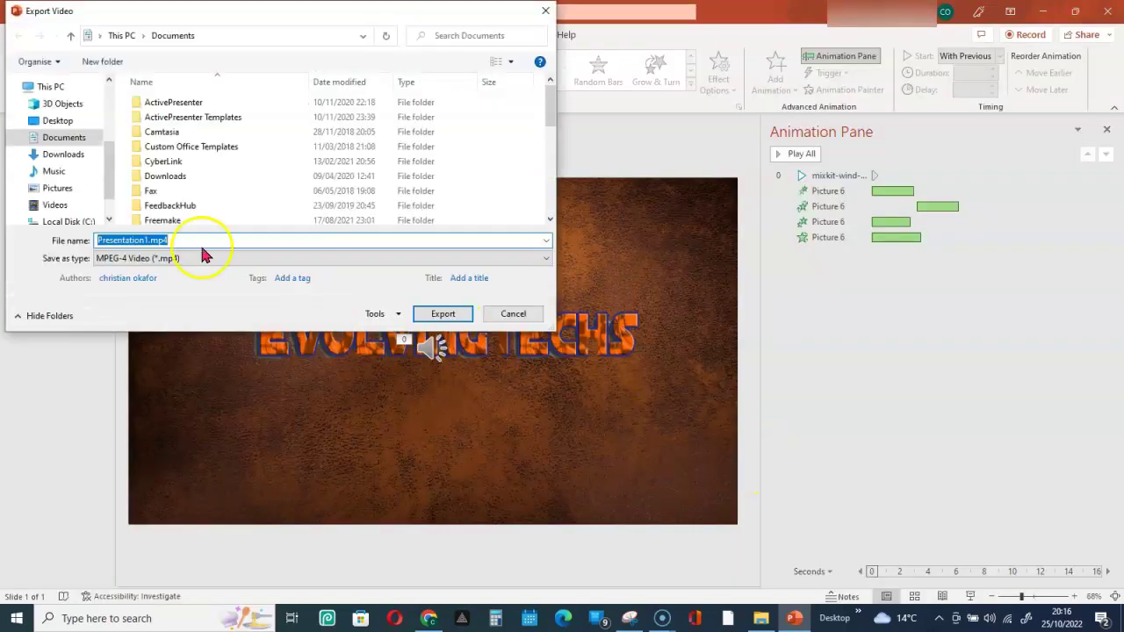
Name the exported MPEG-4 video Presentation5555555.
click(150, 241)
key(BackSpace)
text(44440666)
key(Tab)
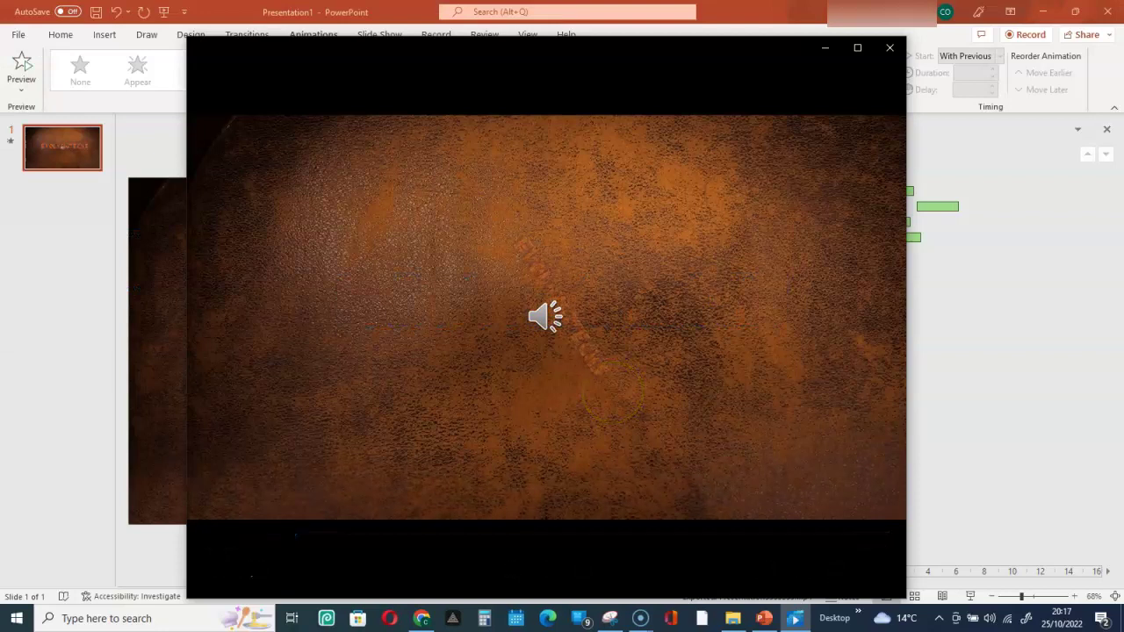
Watch the exported intro video in the media player and pause the playback.
mouse_move(574, 369)
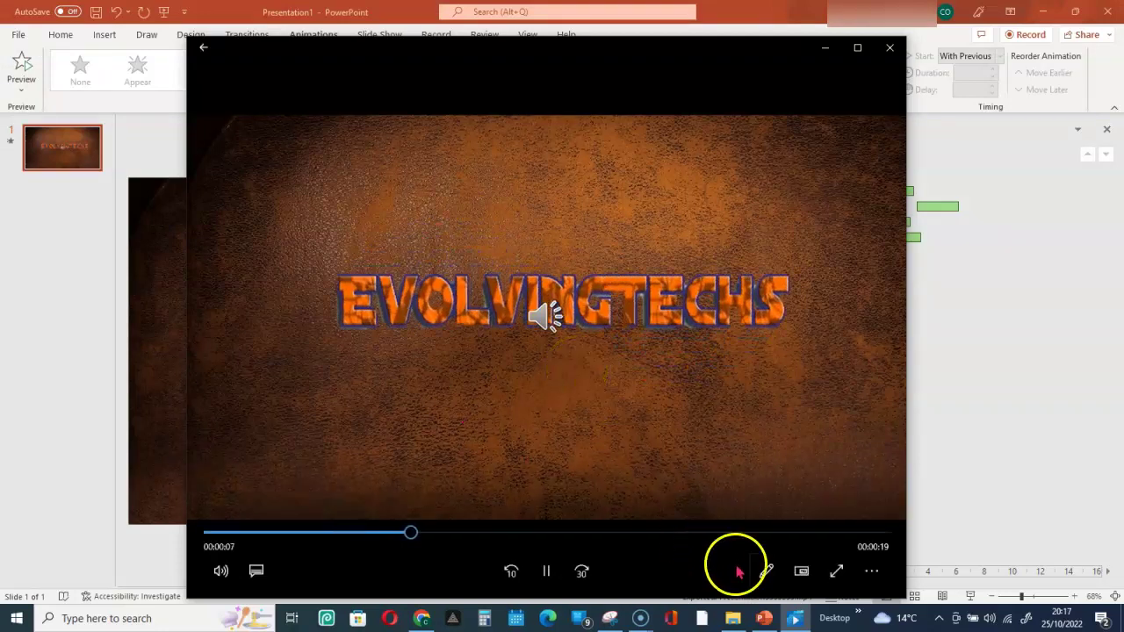
click(547, 571)
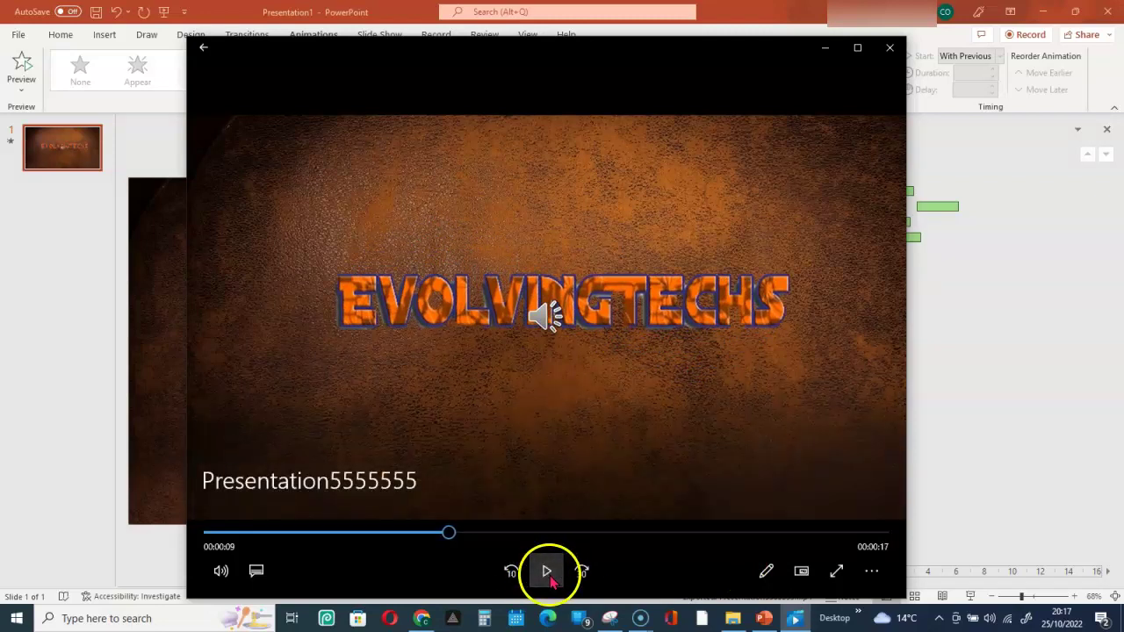